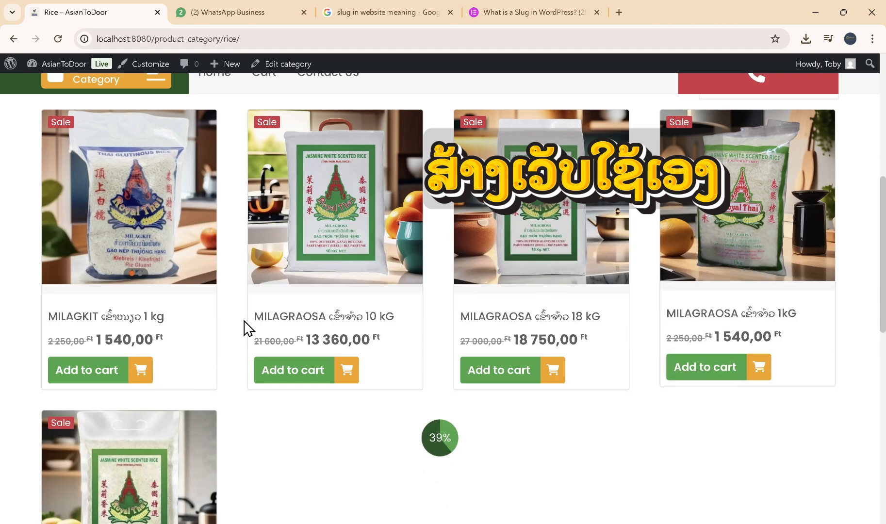
- Check the Apache and MySQL services in the XAMPP Control Panel and look over the products on the shop's Rice category page
scroll(248, 324, up, 1)
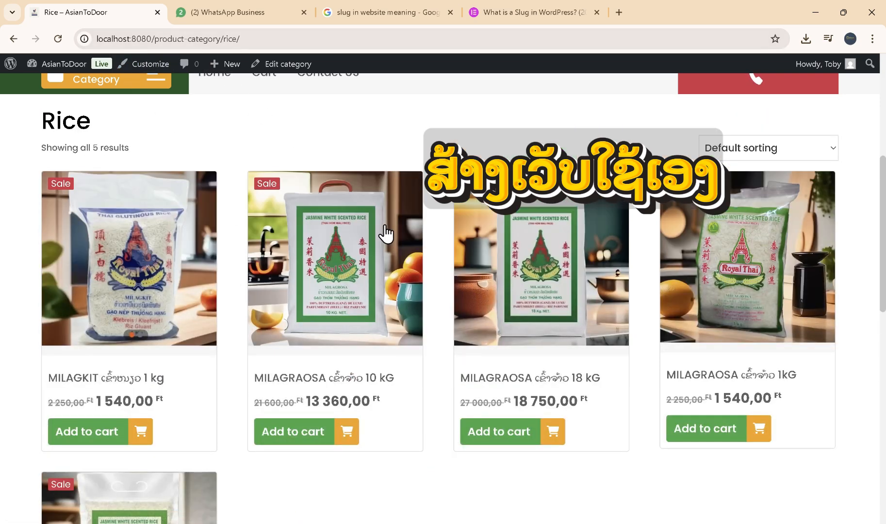
click(547, 523)
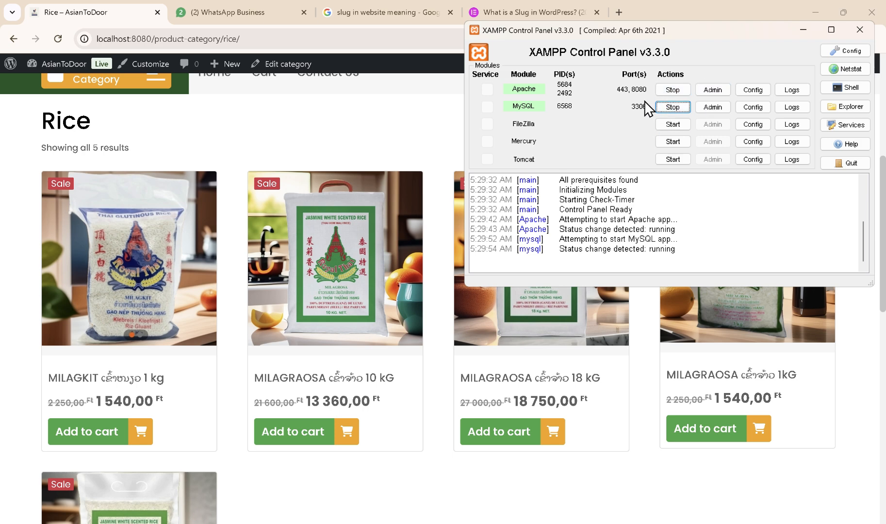
click(350, 136)
scroll(182, 237, down, 1)
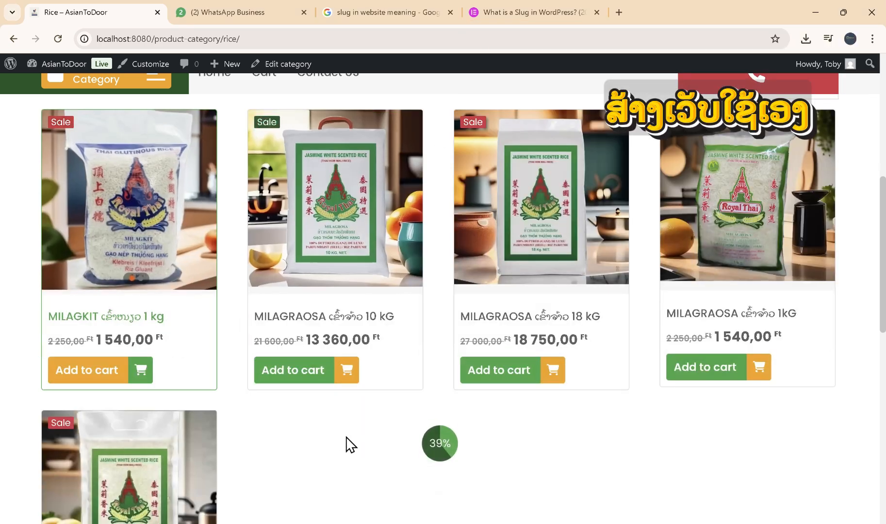
scroll(271, 299, up, 4)
scroll(214, 260, down, 5)
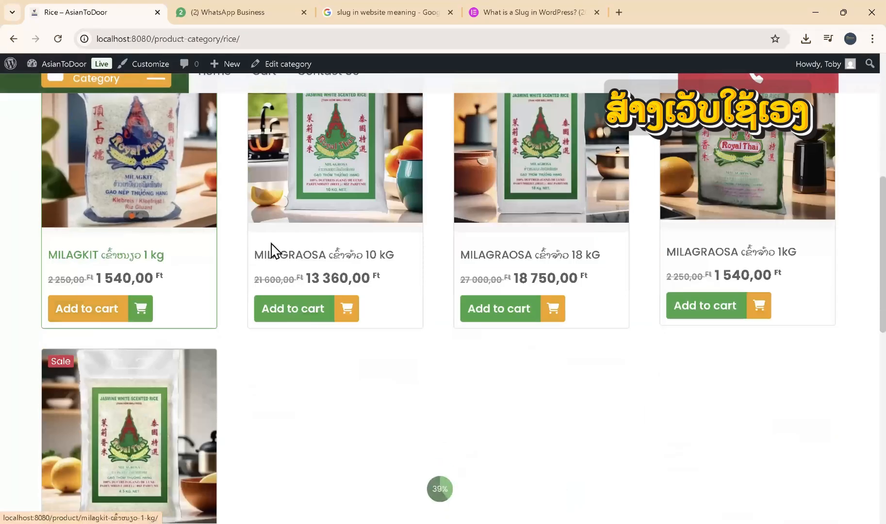
scroll(321, 212, up, 4)
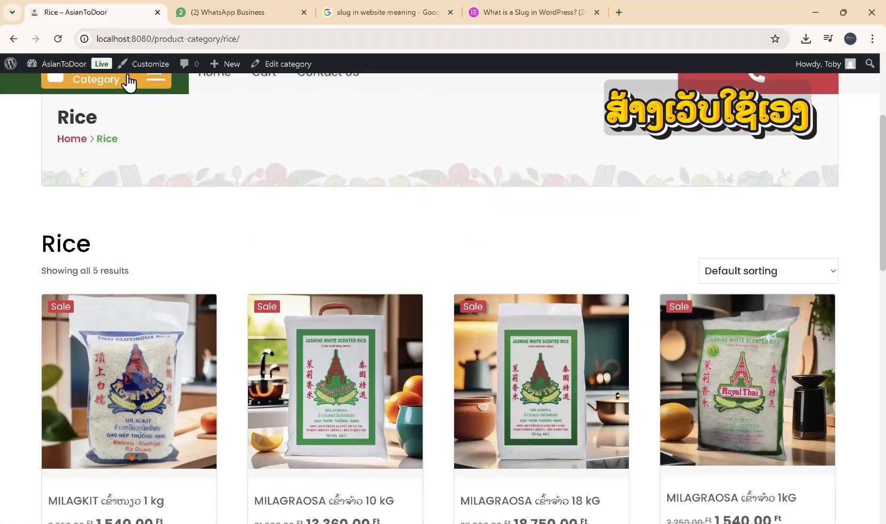
scroll(328, 175, down, 3)
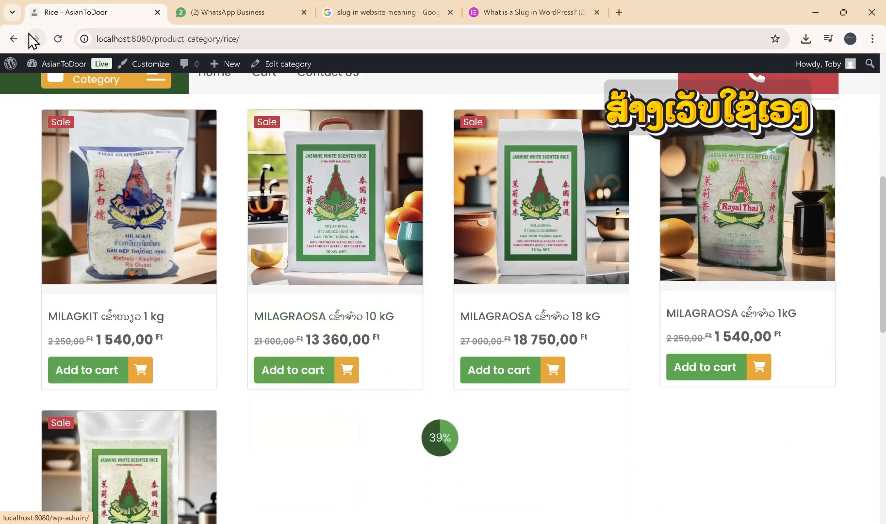
- Go to the AsianToDoor site's admin dashboard and start adding a new product
mouse_move(46, 63)
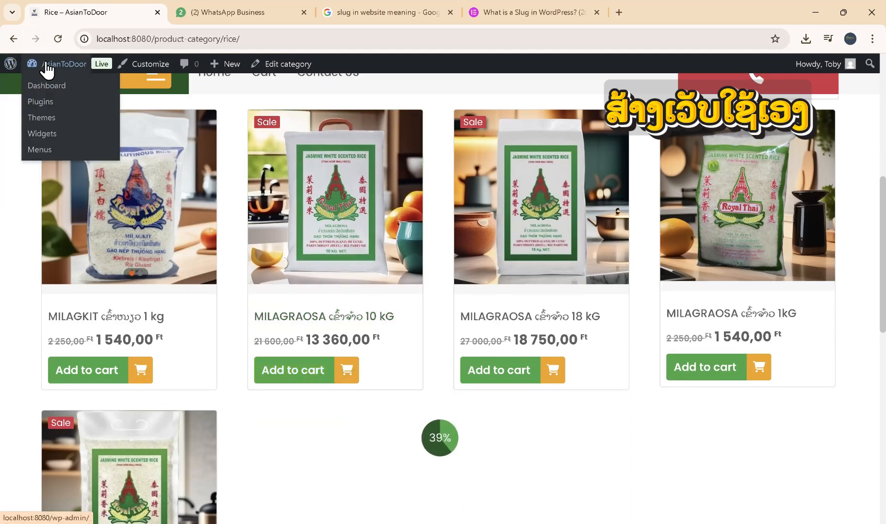
click(56, 103)
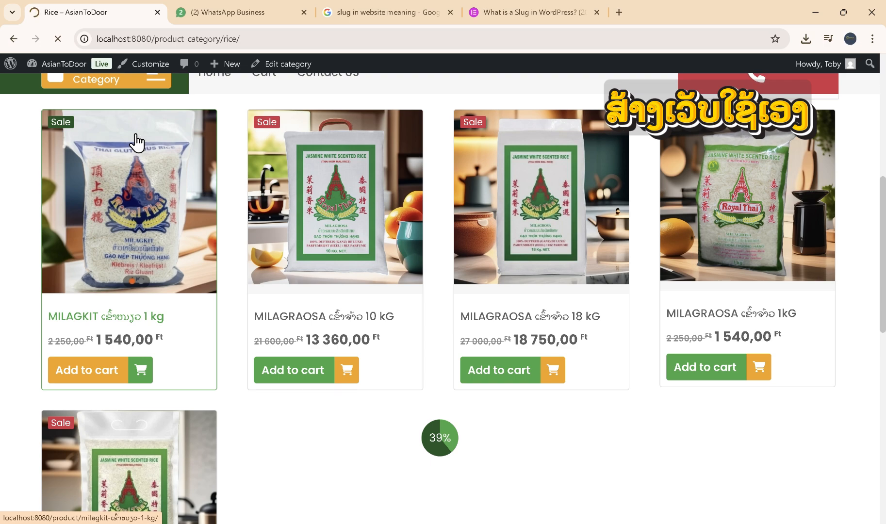
mouse_move(14, 283)
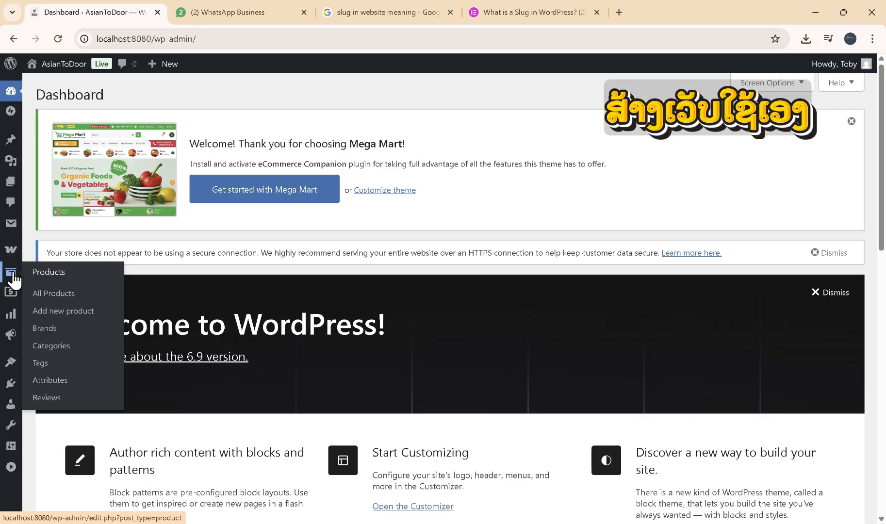
click(64, 313)
- Copy the title "MILAGKIT ເຂົ້າໜຽວ 4.5 kg" and the description with "ข้าวเหนียวชนิดพิเศษ 4.5 kg" from the WhatsApp Business catalogue into the new product
click(211, 11)
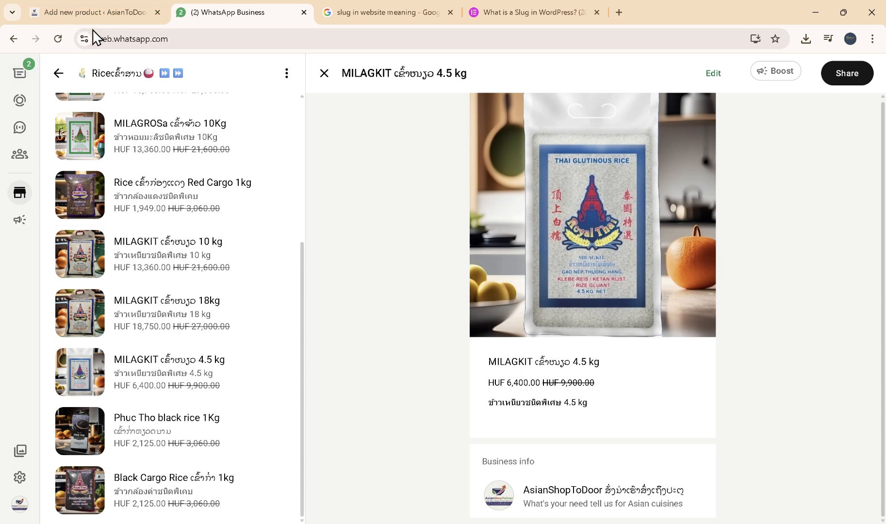
click(113, 7)
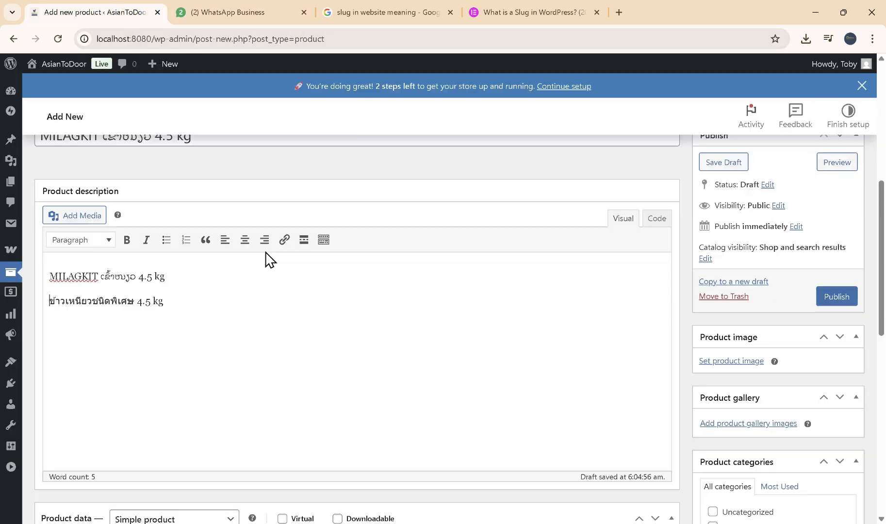
- Set the product's regular price to 9900 Ft and sale price to 6400 Ft, following the WhatsApp Business catalogue entry
scroll(123, 277, down, 5)
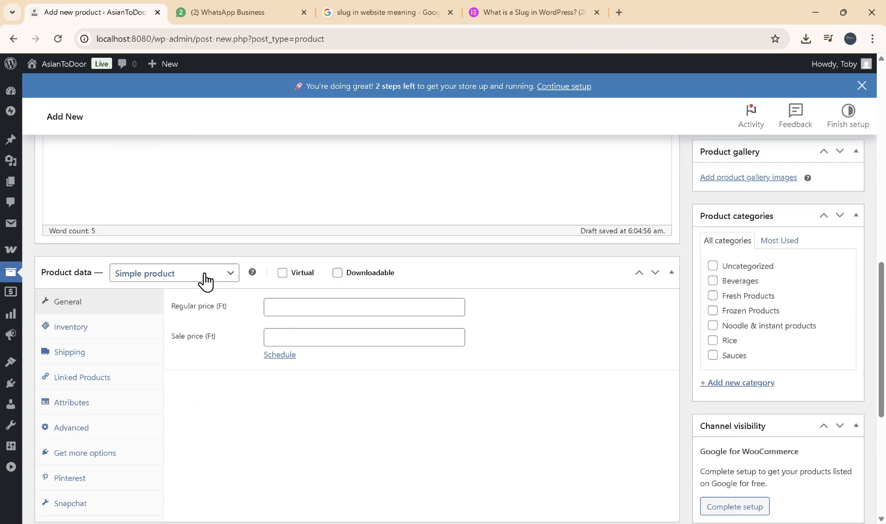
click(323, 304)
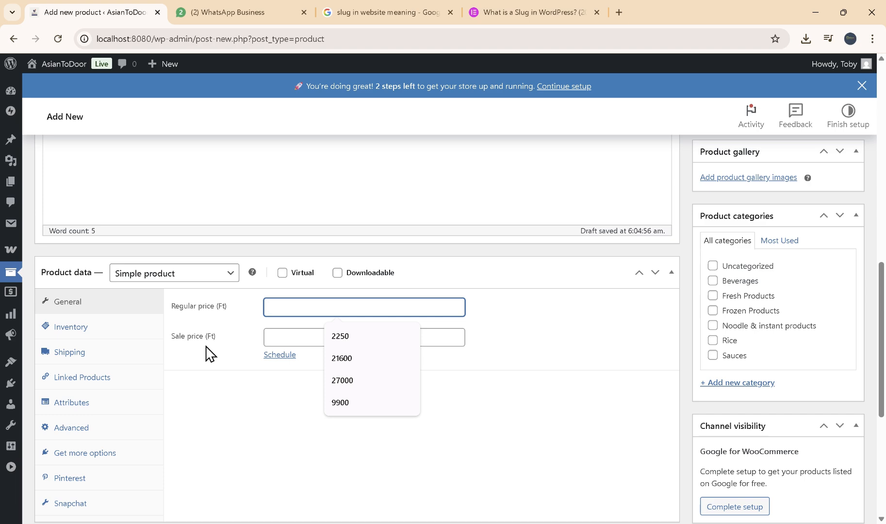
click(243, 12)
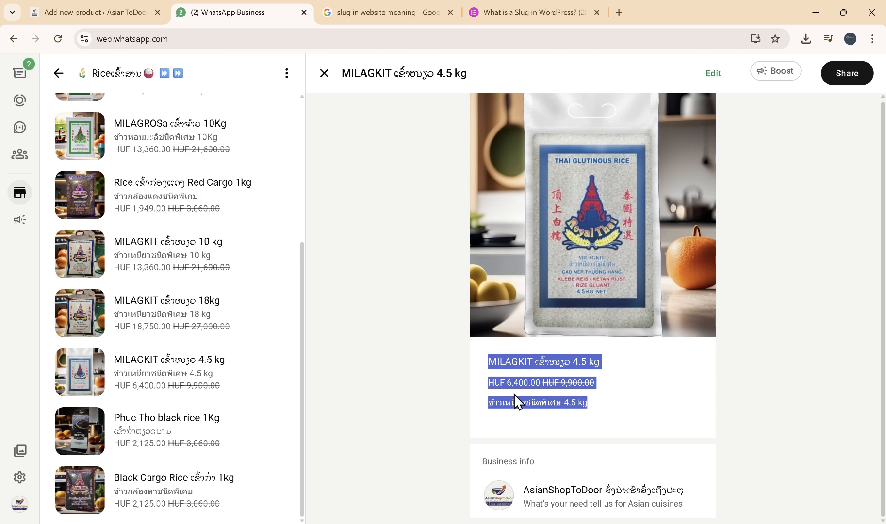
click(110, 9)
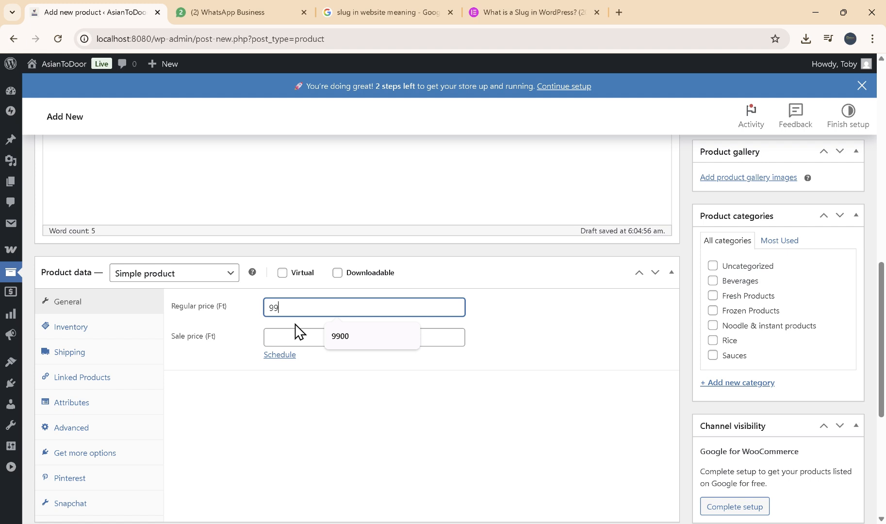
text(00)
click(270, 336)
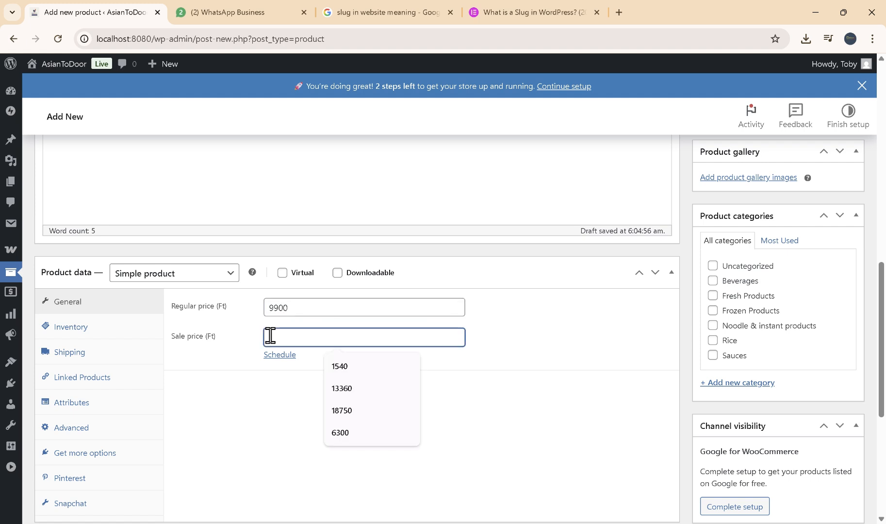
text(6400)
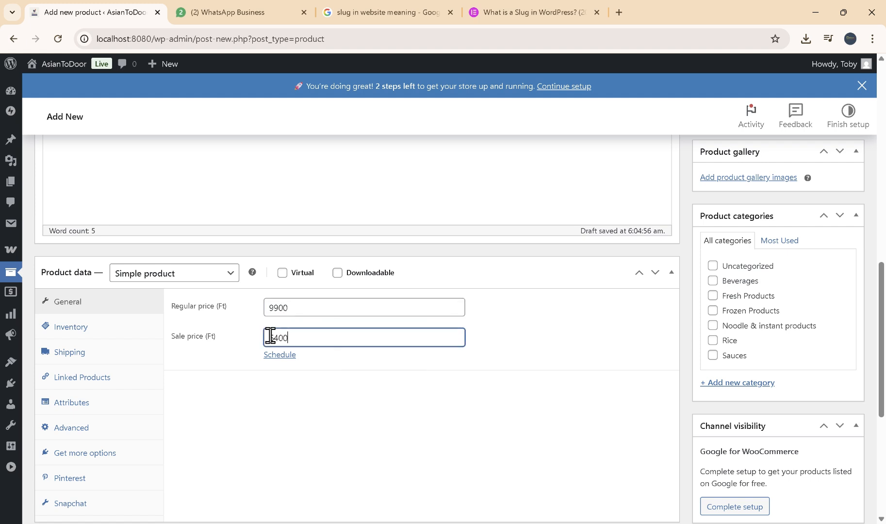
- Copy both lines of the product description into the product short description
scroll(396, 359, down, 1)
scroll(397, 359, down, 3)
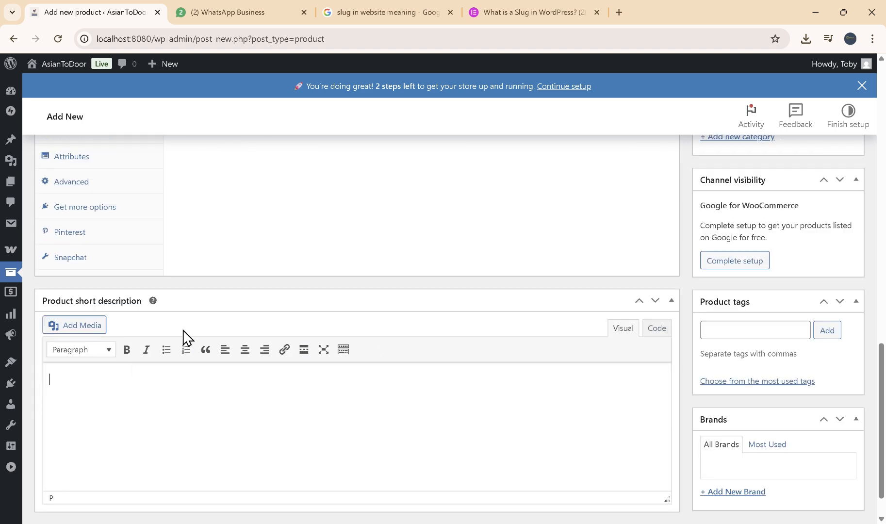
scroll(185, 337, up, 10)
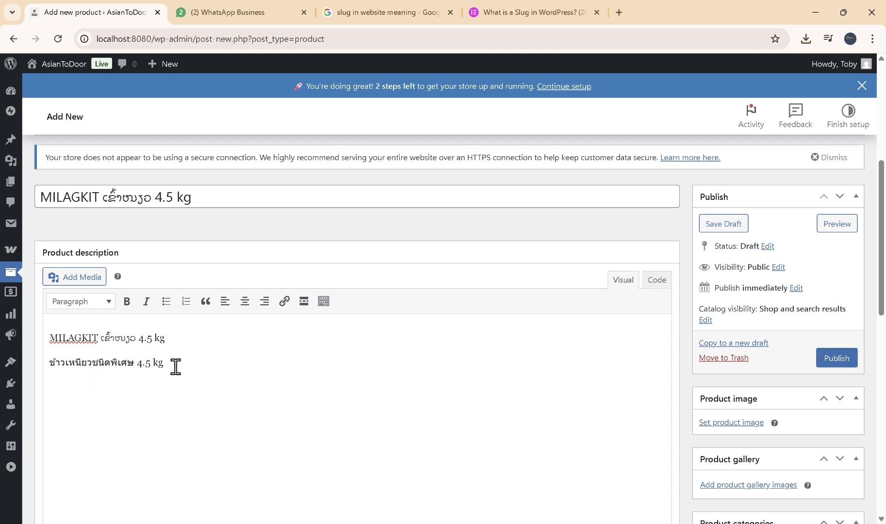
drag(168, 364, 30, 339)
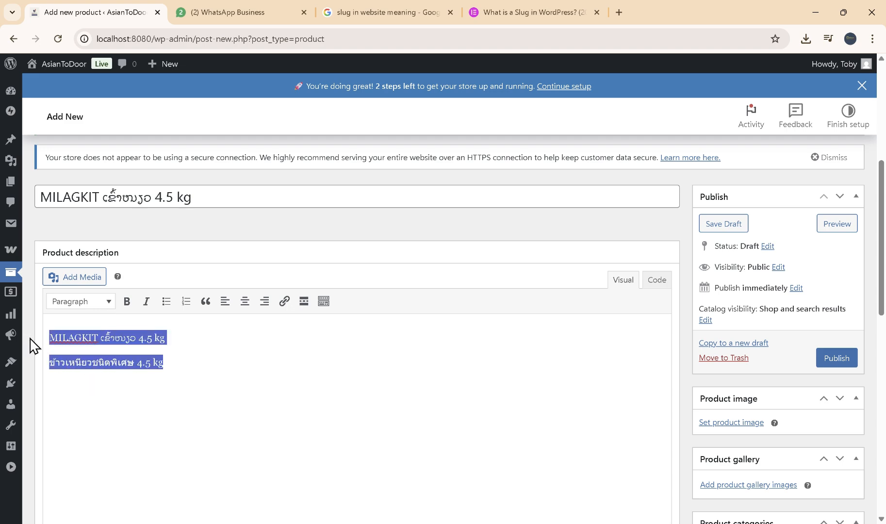
scroll(56, 481, down, 10)
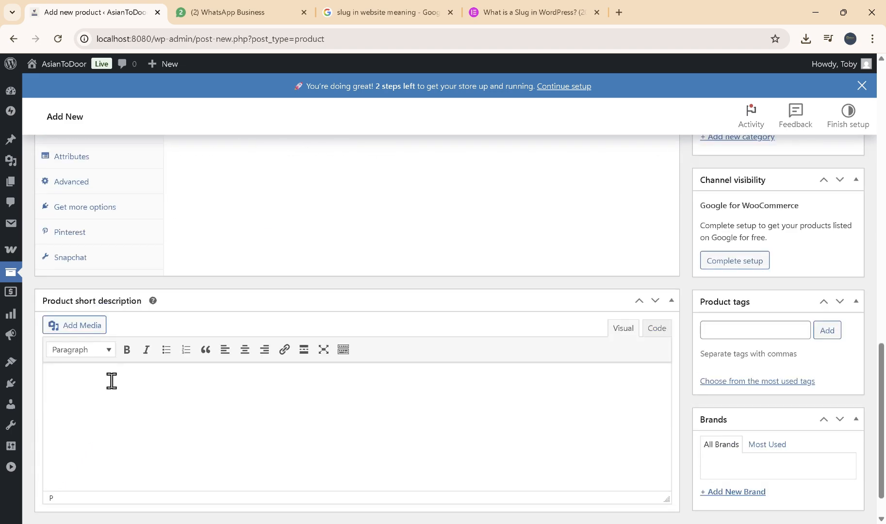
click(112, 381)
key(ctrl+v)
- Upload RRTMT45V.jpg from the Rices folder and set it as the product image
scroll(427, 296, up, 6)
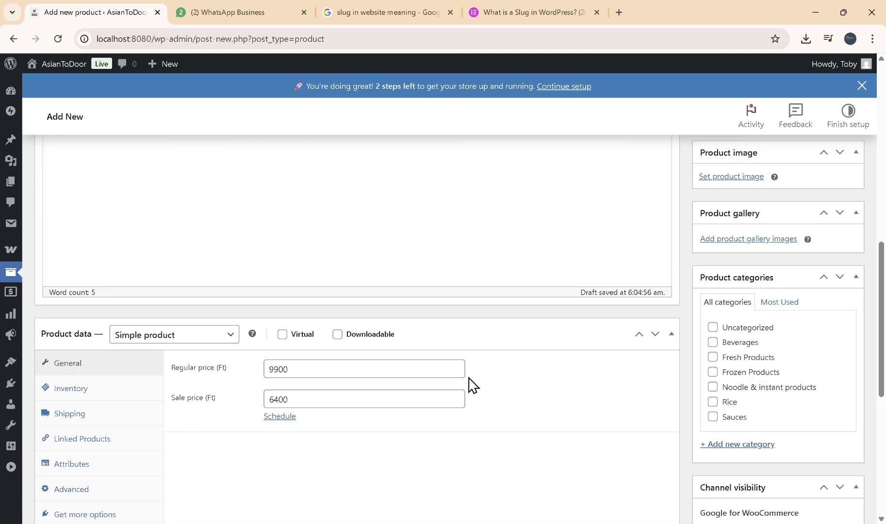
scroll(306, 273, up, 10)
scroll(692, 279, down, 10)
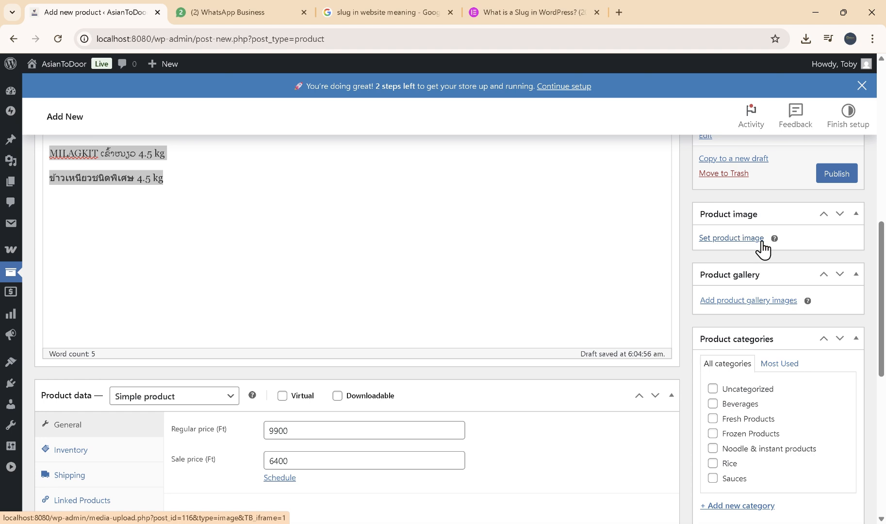
click(748, 238)
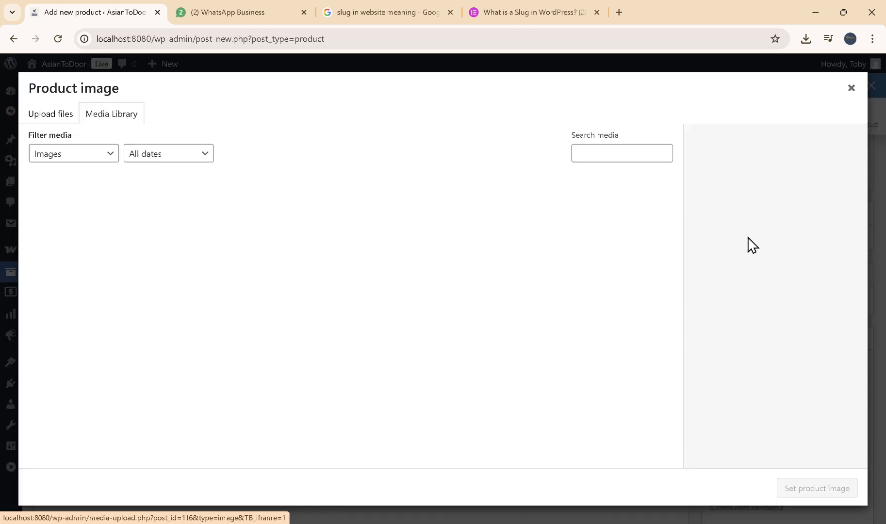
click(52, 124)
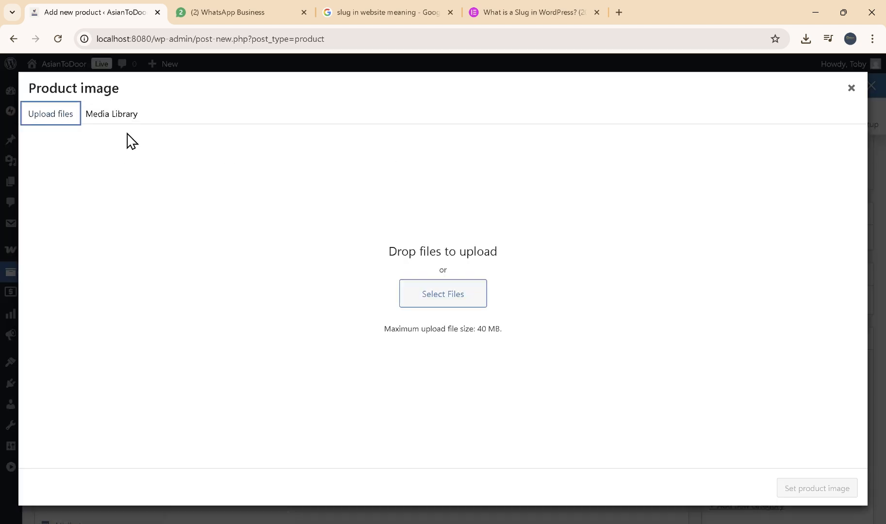
click(430, 300)
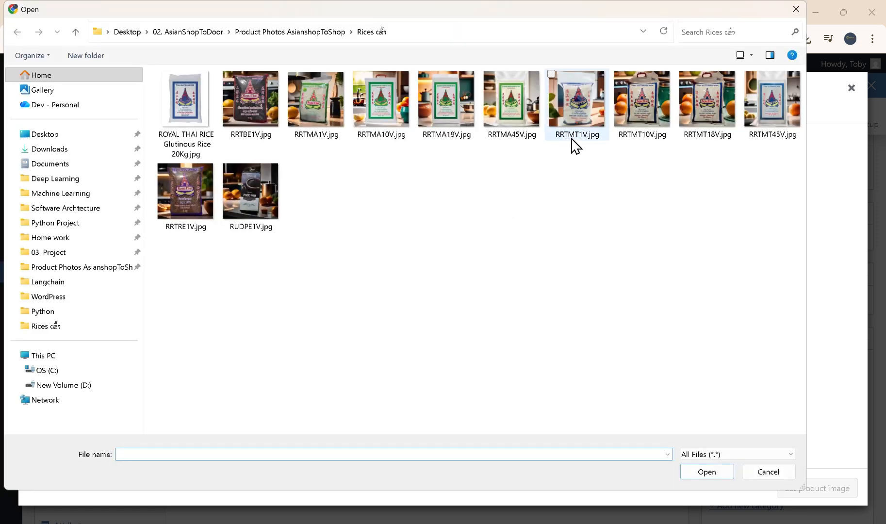
click(771, 97)
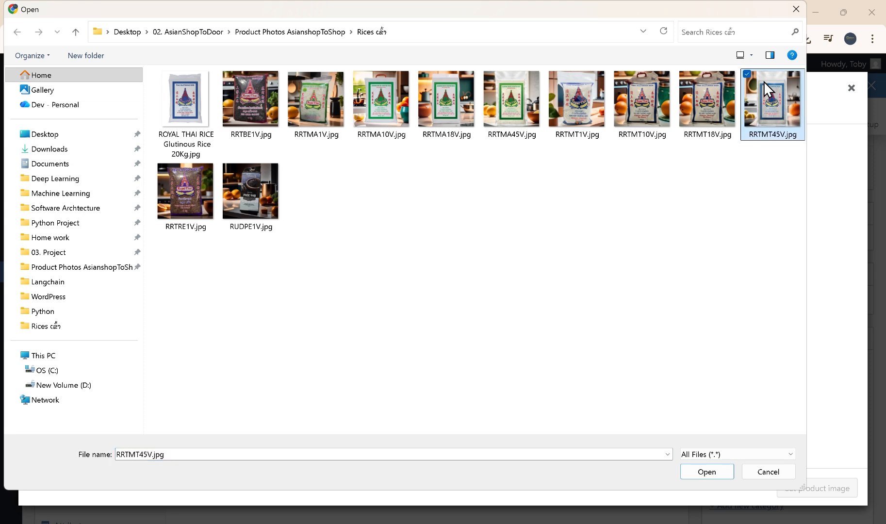
click(706, 472)
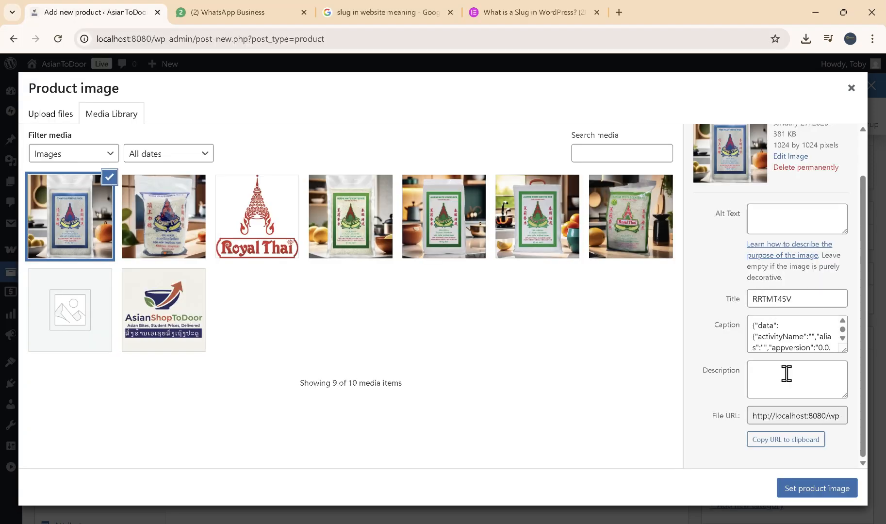
click(808, 491)
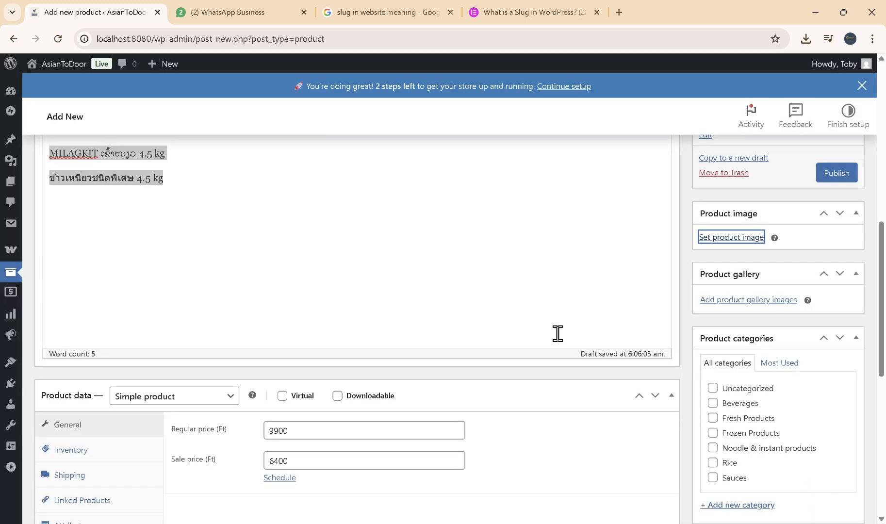
- Assign the product to the Rice category
scroll(390, 284, down, 8)
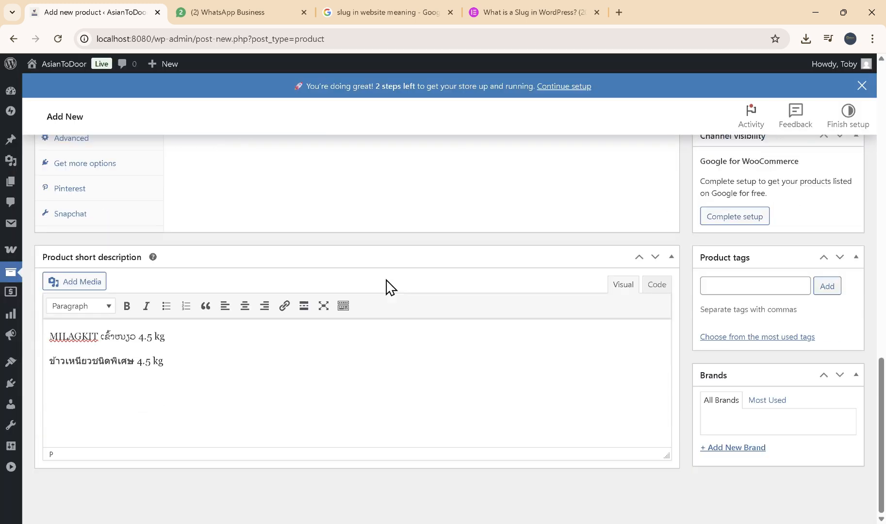
scroll(681, 291, down, 4)
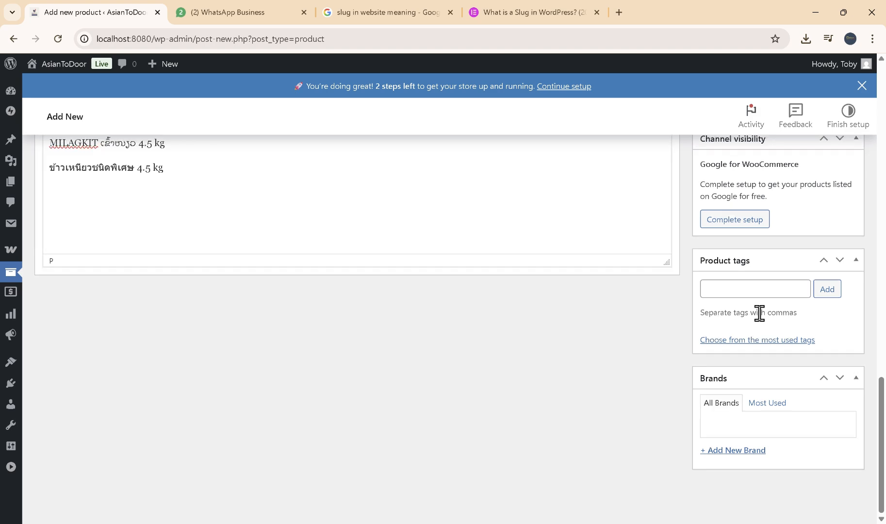
scroll(617, 300, up, 4)
scroll(619, 293, down, 4)
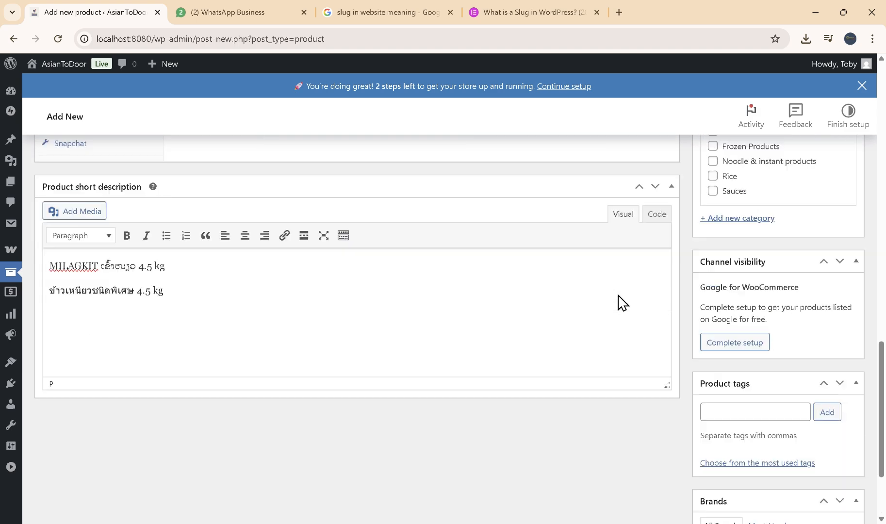
scroll(775, 250, up, 8)
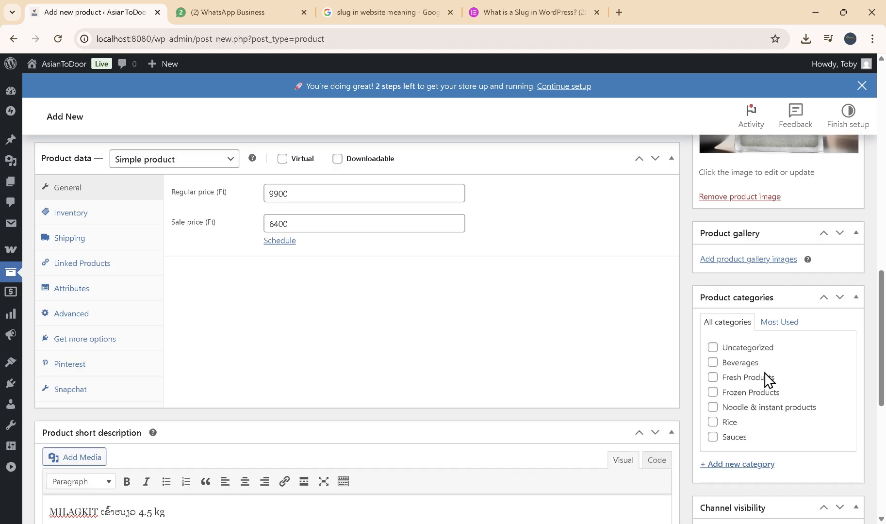
scroll(767, 380, down, 1)
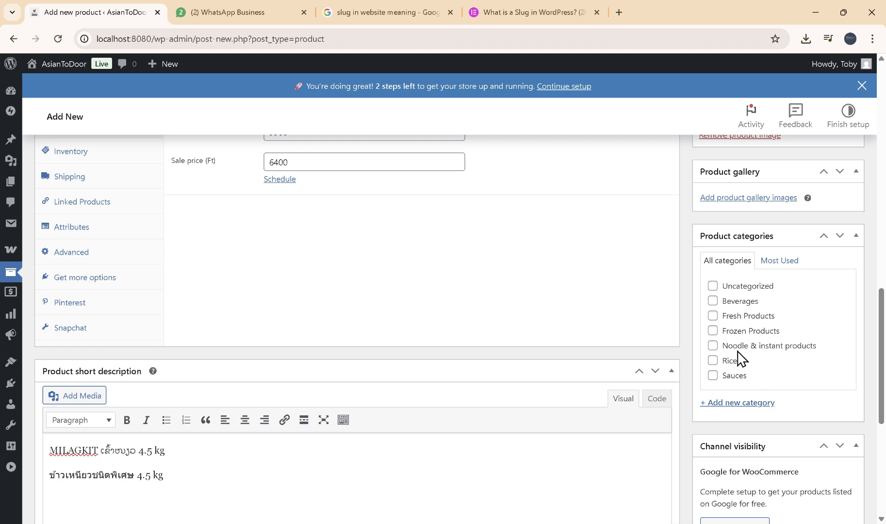
click(713, 362)
scroll(815, 372, down, 5)
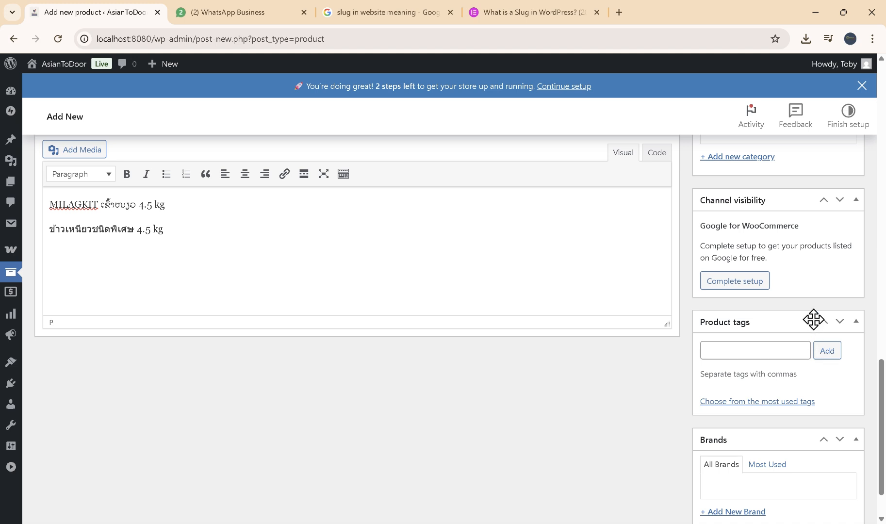
- Start a new brand for the product and enter Royal Thai as its name
scroll(823, 311, down, 1)
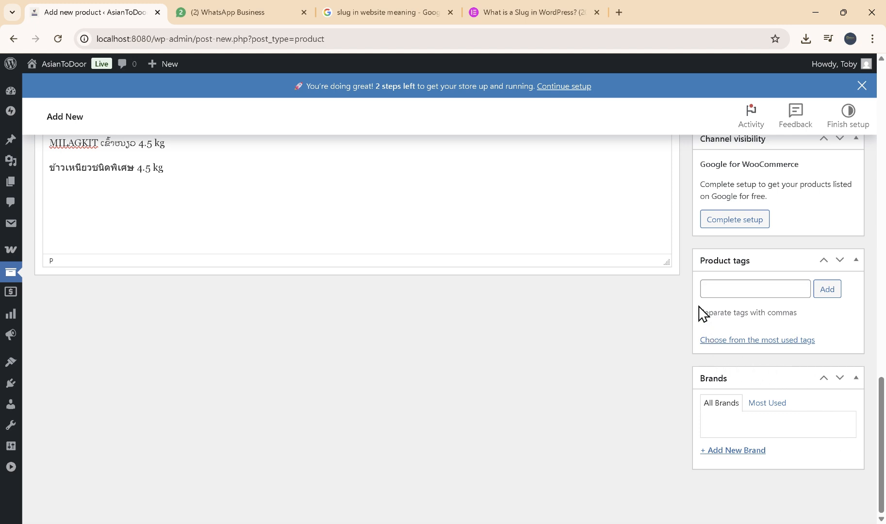
click(755, 286)
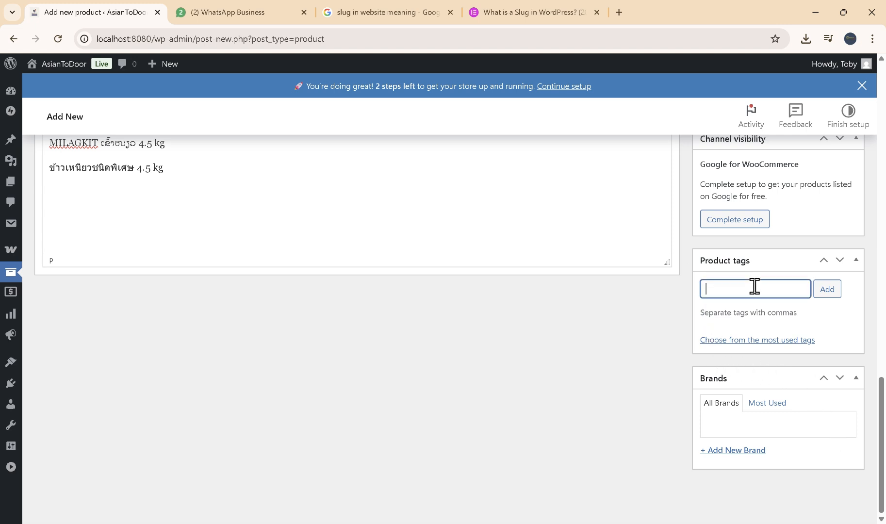
click(745, 451)
scroll(825, 398, down, 2)
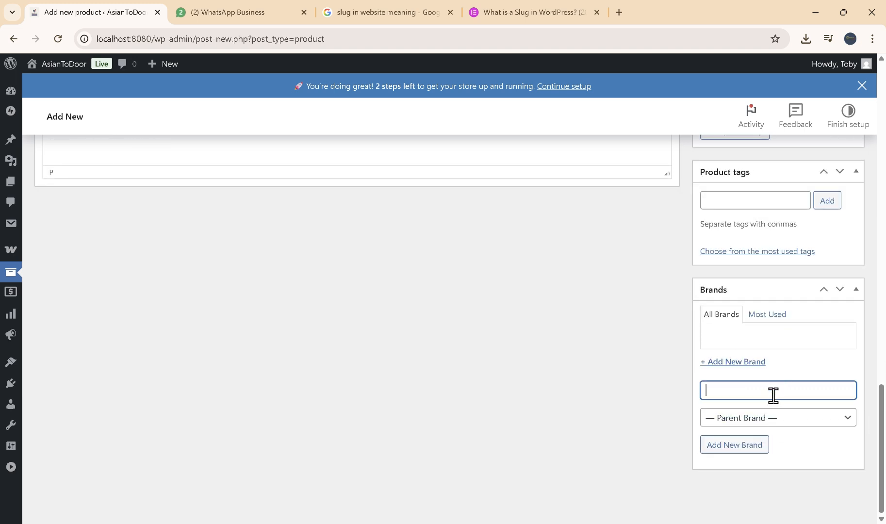
click(772, 392)
click(787, 417)
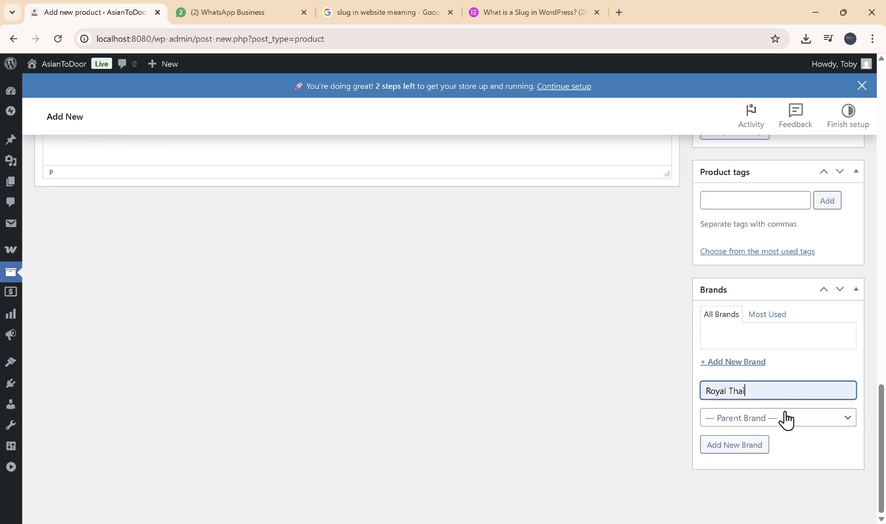
- Copy the first line of the short description, MILAGKIT ເຂົ້າໜຽວ 4.5 kg, and add it as a product tag
scroll(789, 447, up, 4)
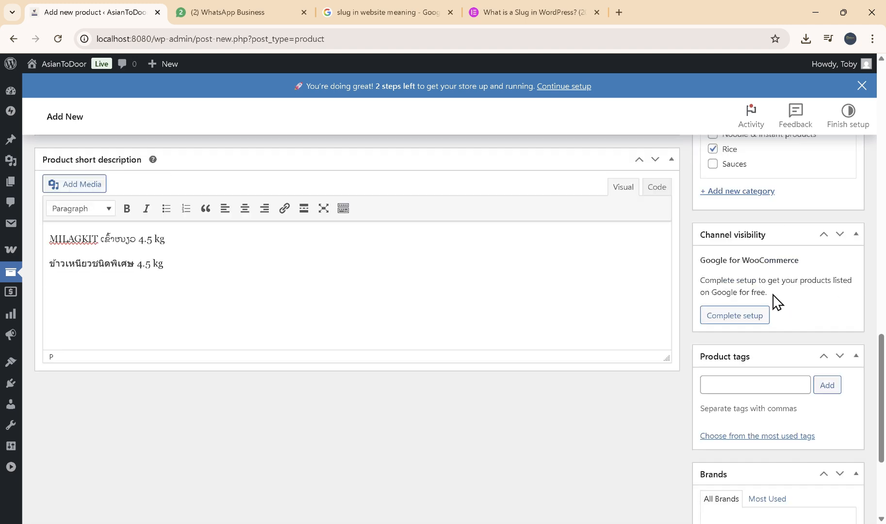
click(769, 388)
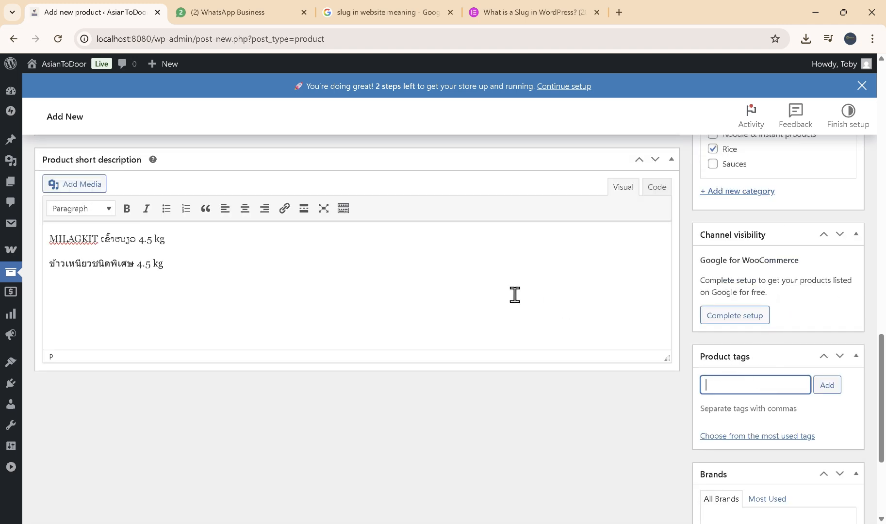
drag(49, 242, 190, 241)
key(ctrl+c)
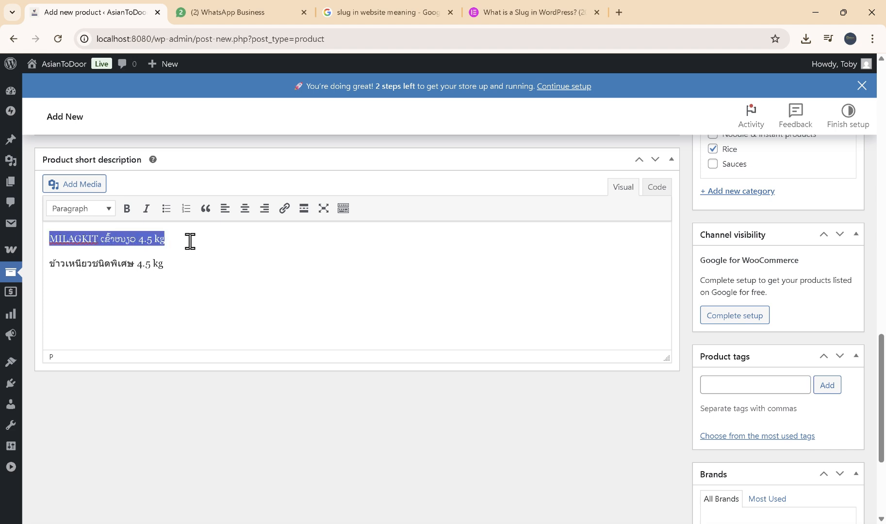
click(757, 384)
key(ctrl+v)
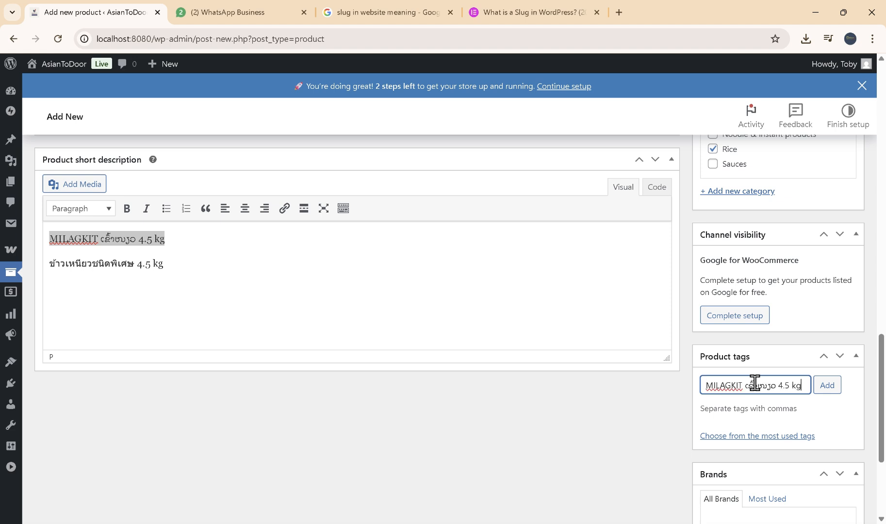
click(826, 386)
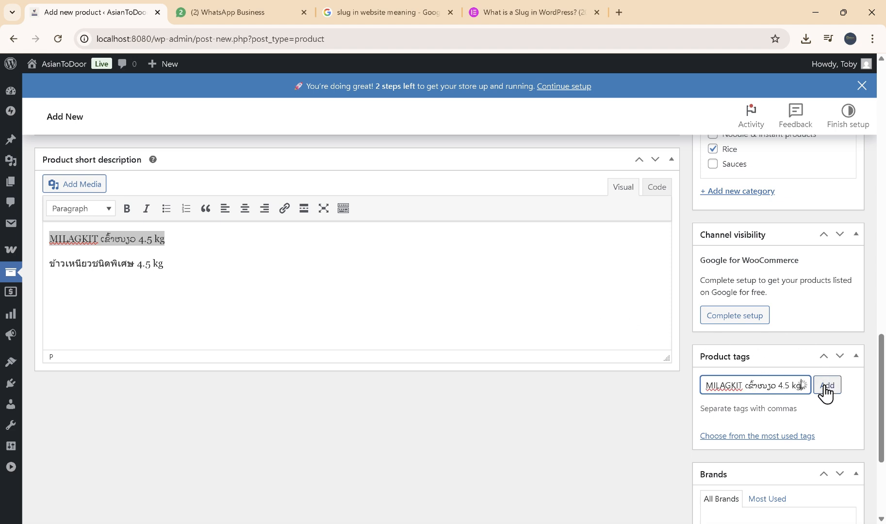
- Publish the MILAGKIT 4.5 kg product
scroll(658, 272, up, 1)
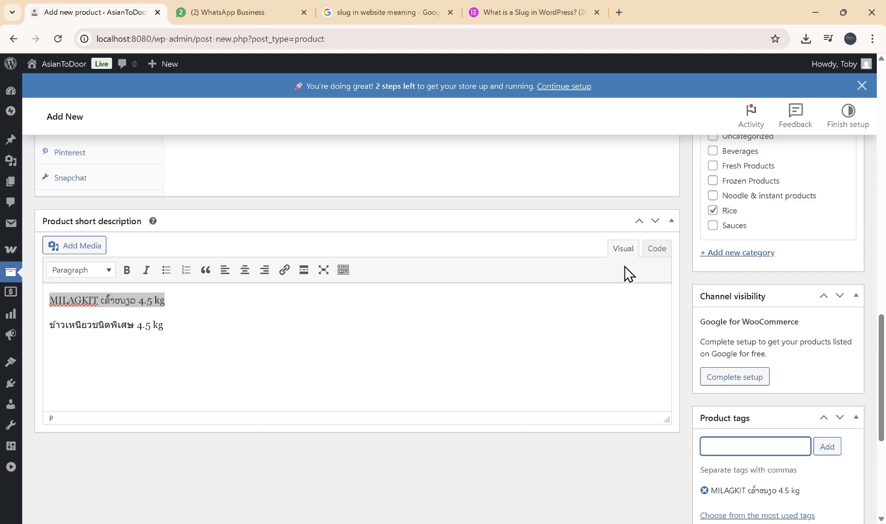
scroll(762, 277, up, 9)
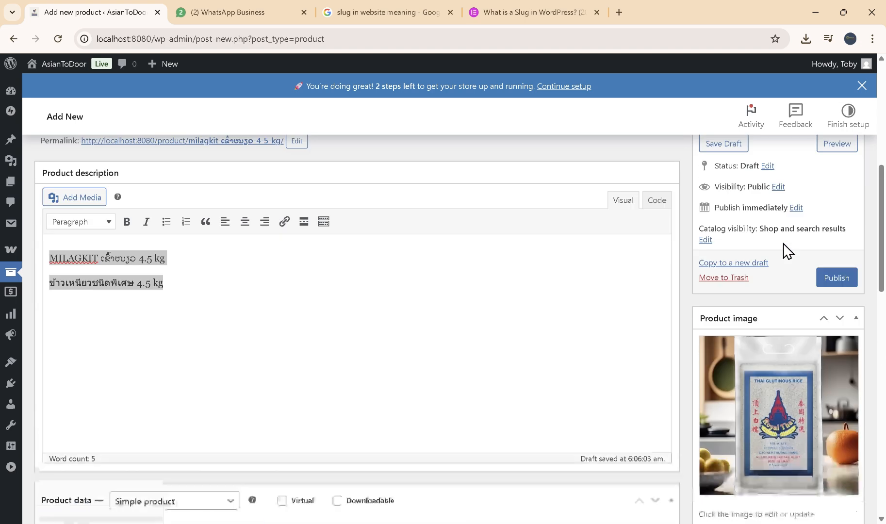
click(835, 283)
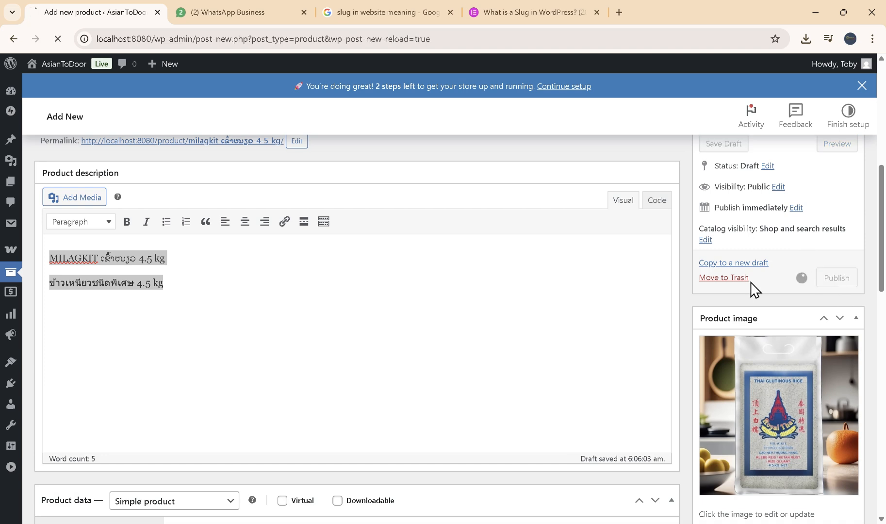
scroll(434, 297, up, 1)
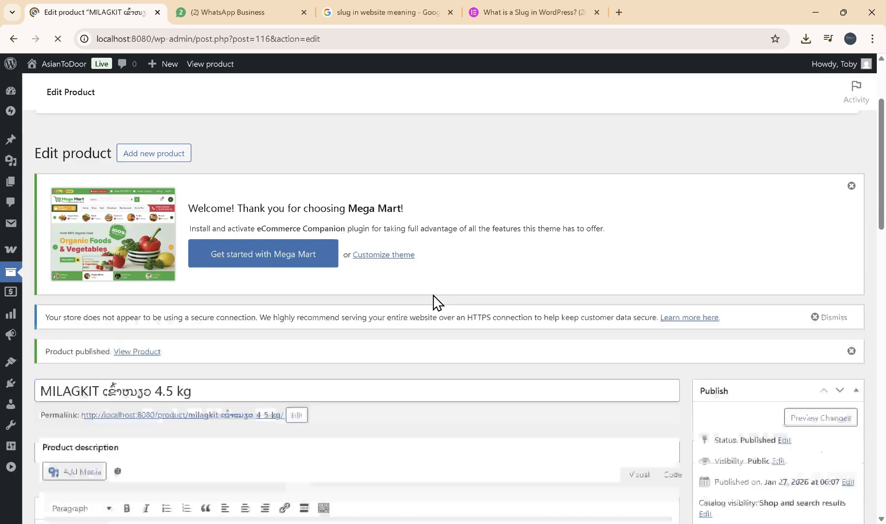
scroll(433, 302, down, 5)
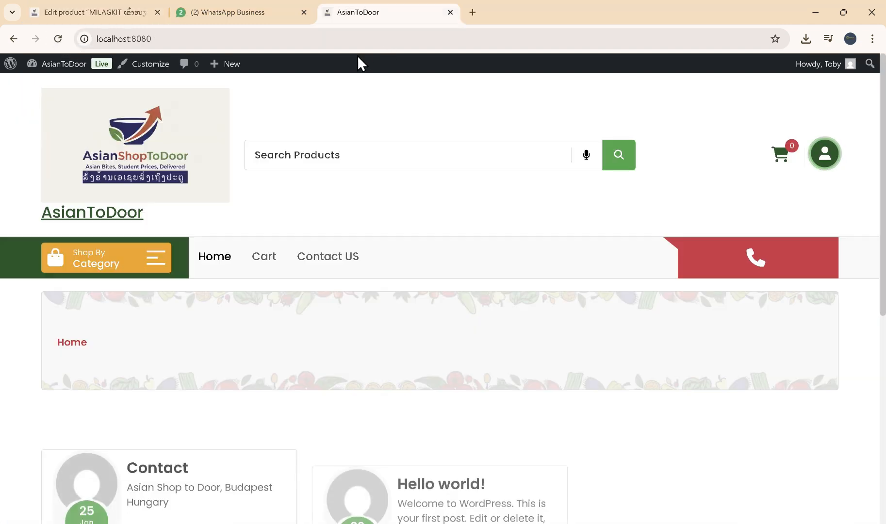
- Look over the storefront home page and open the Rice category from the shop's category list
scroll(300, 116, down, 3)
scroll(321, 194, down, 5)
scroll(291, 255, up, 8)
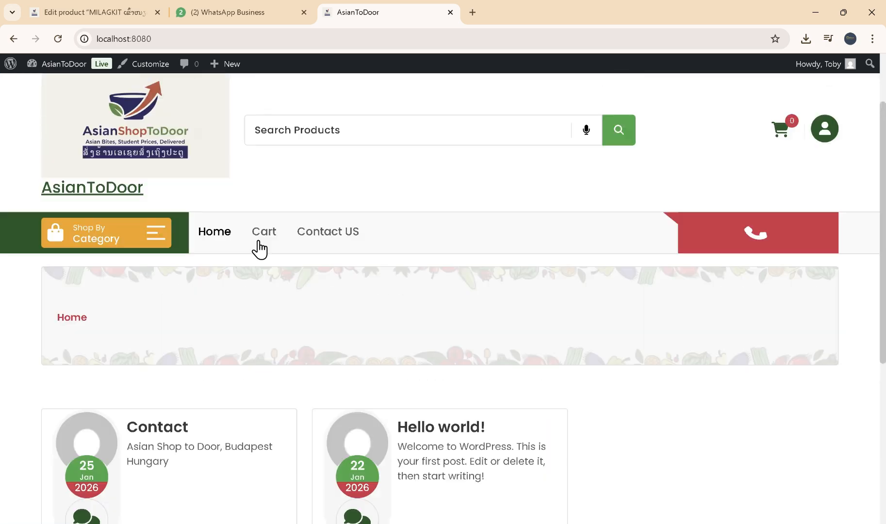
click(153, 268)
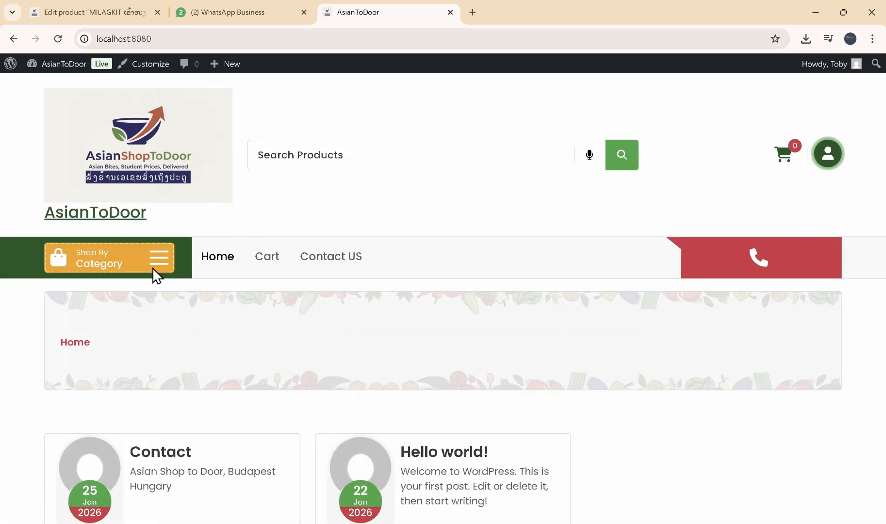
scroll(153, 281, down, 1)
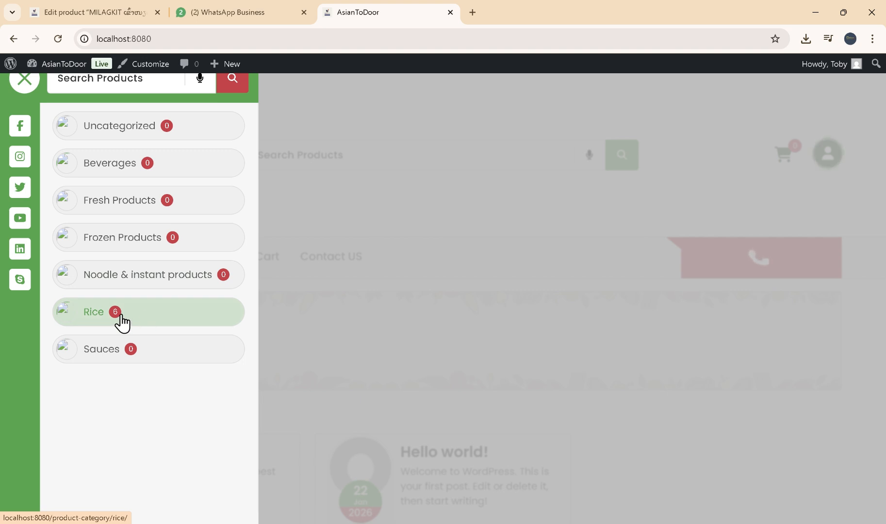
click(161, 314)
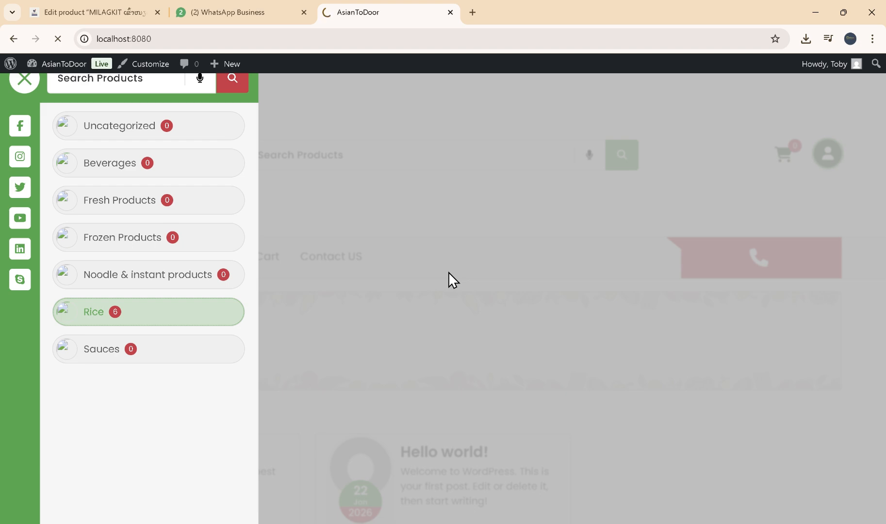
- Examine the Rice category listing on the storefront, checking the product images, names and sale prices
scroll(448, 279, down, 8)
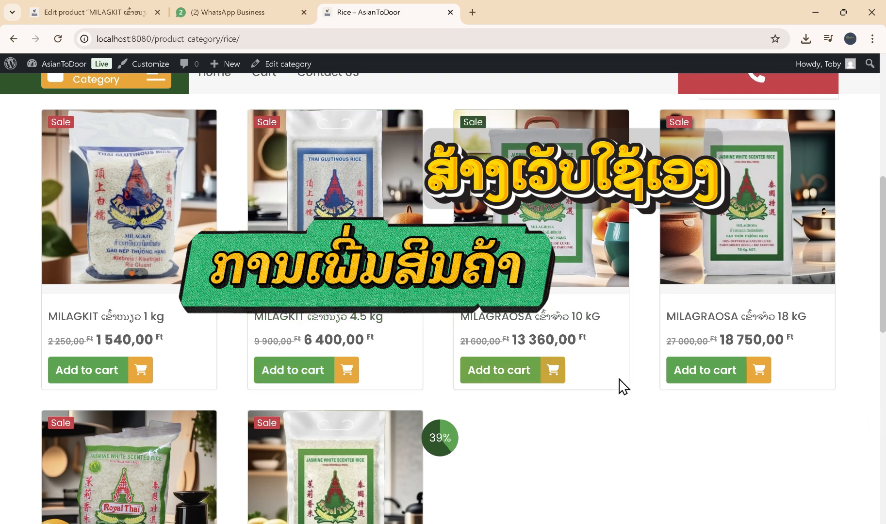
scroll(703, 461, down, 10)
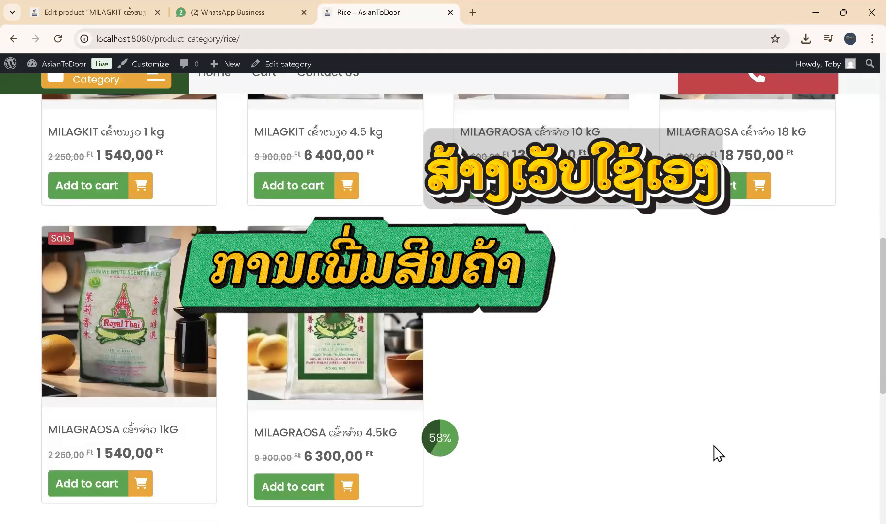
scroll(641, 364, up, 12)
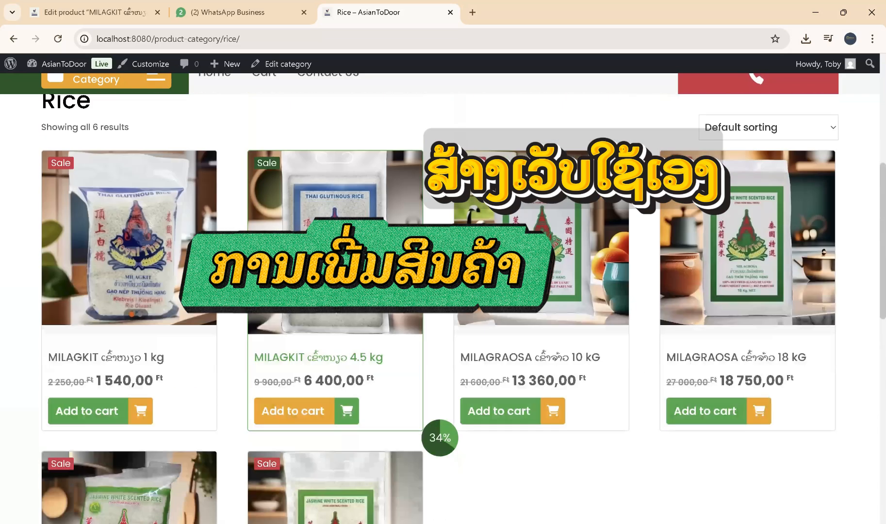
scroll(271, 273, up, 5)
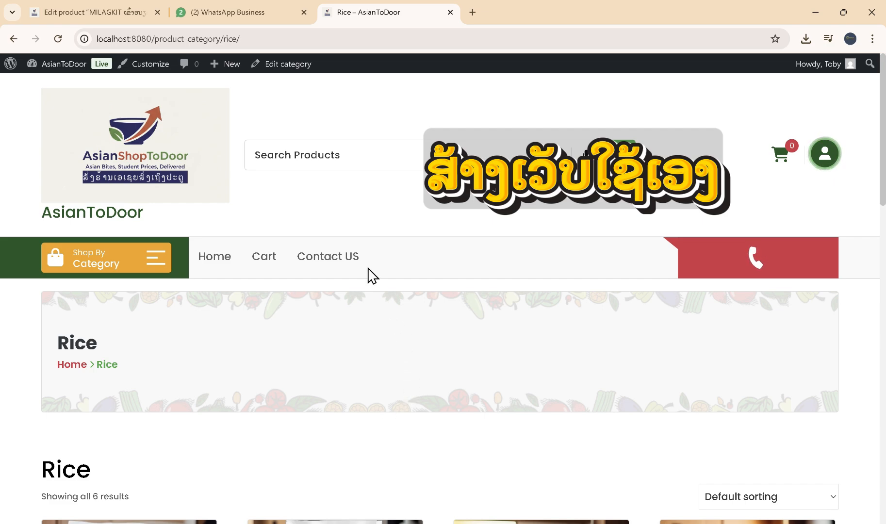
scroll(371, 275, down, 7)
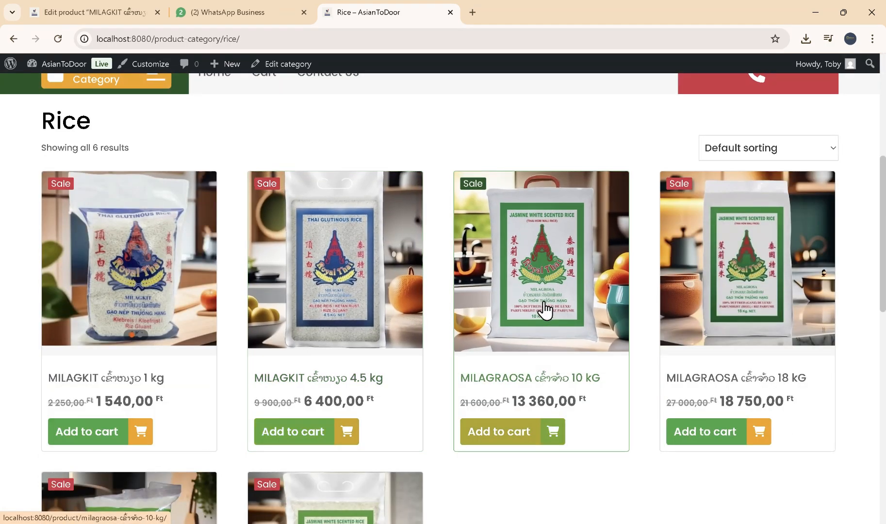
scroll(545, 311, down, 4)
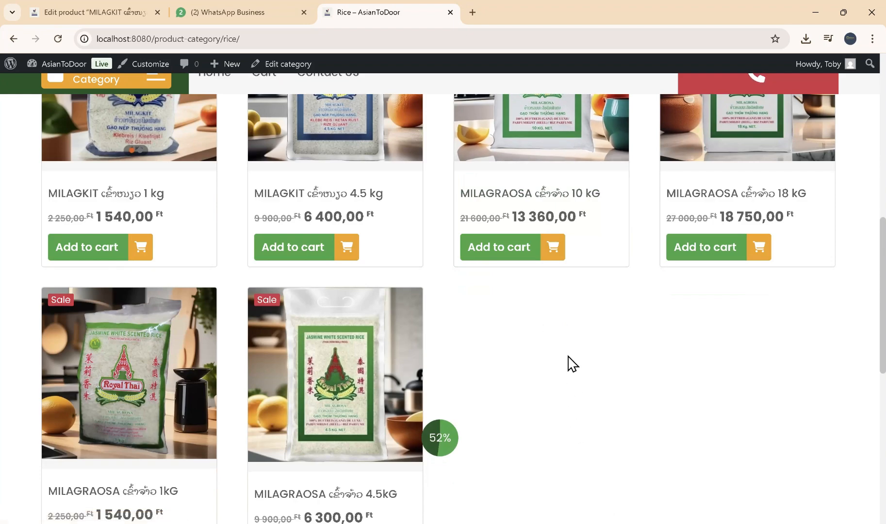
scroll(570, 363, up, 4)
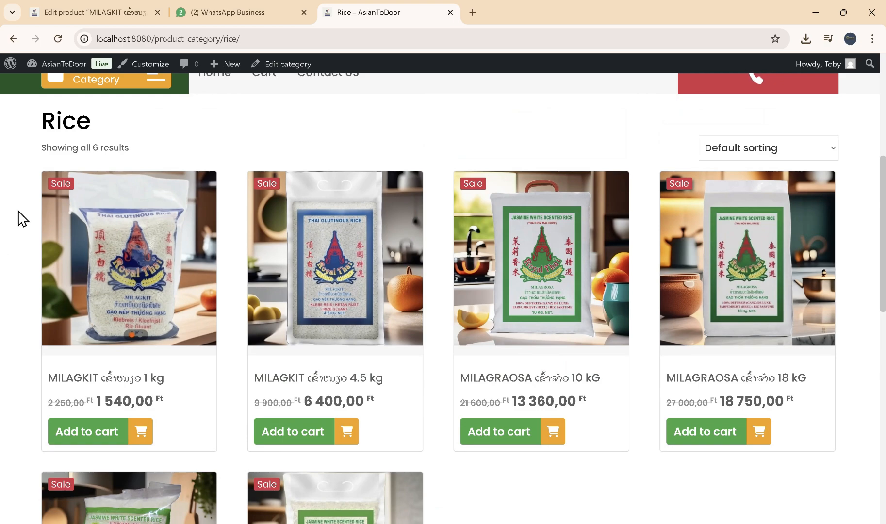
scroll(798, 395, down, 3)
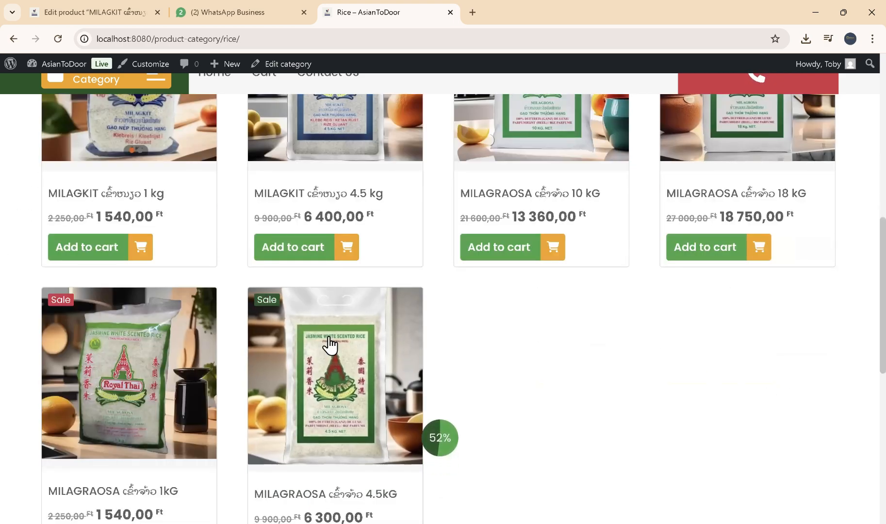